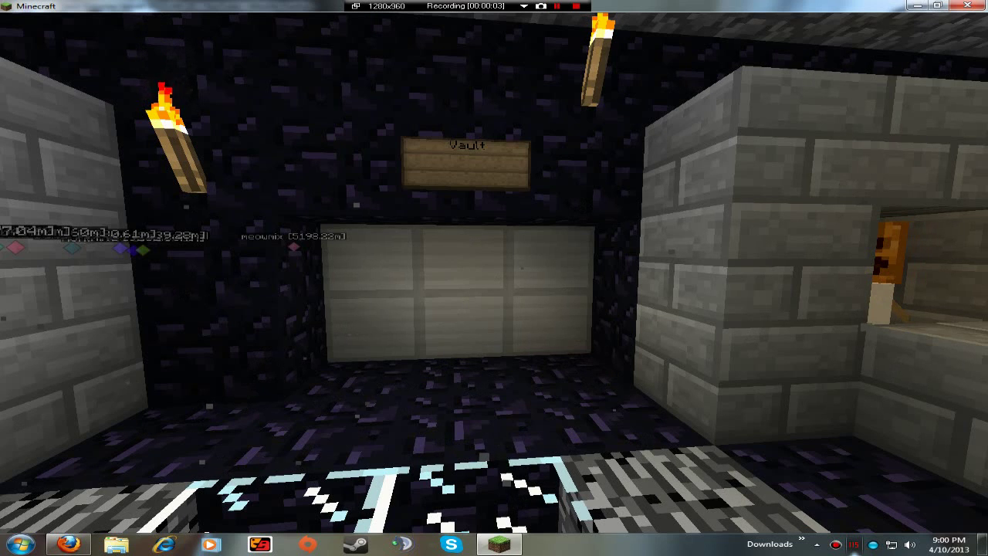
Step: Open the vault door and walk through the glass corridor into the chest room
right_click(448, 300)
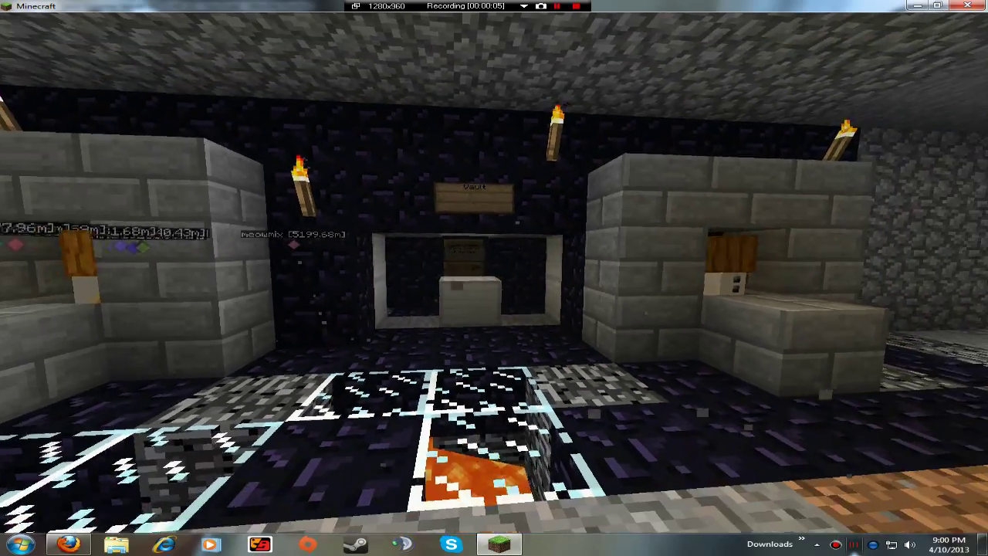
key(w)
key(w)
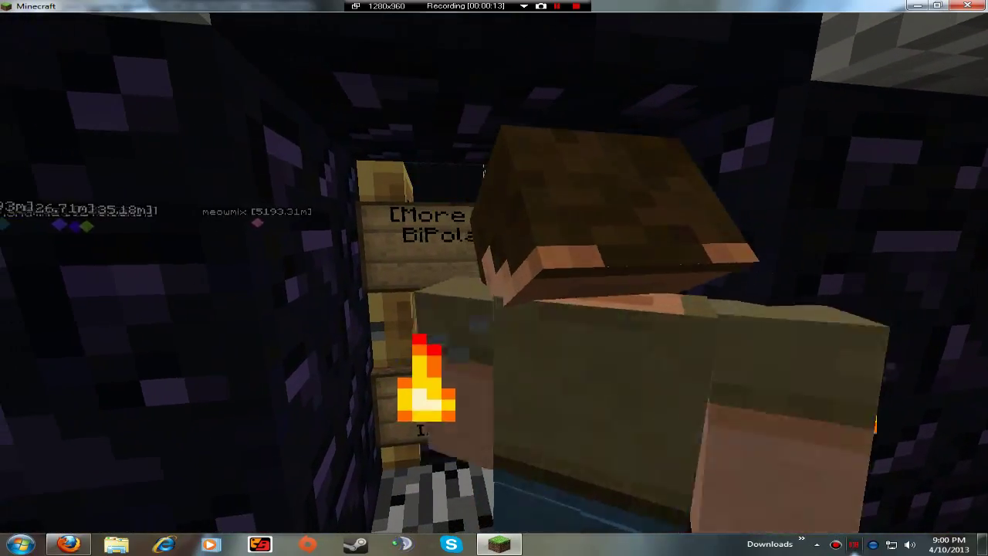
key(w)
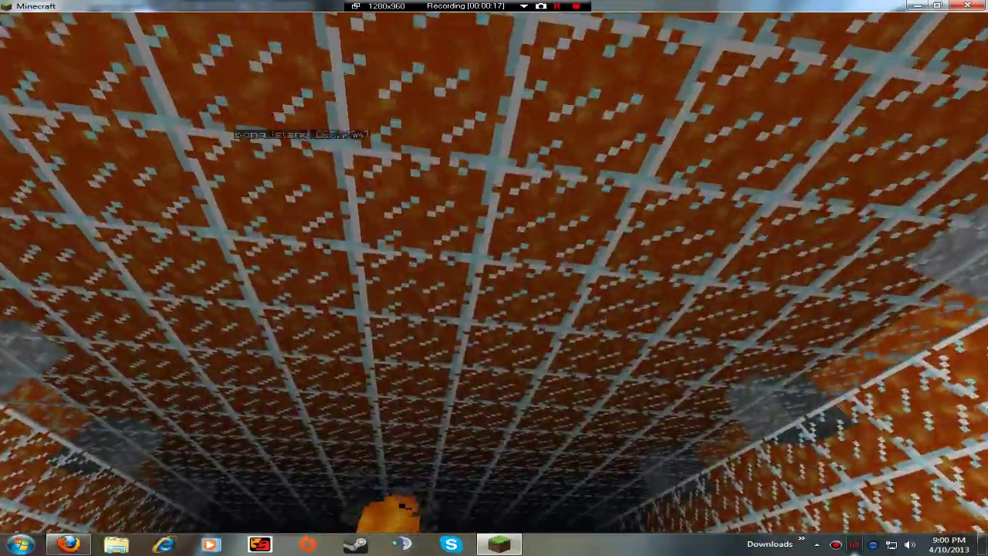
Step: Walk past the furnace, map and burning netherrack toward the note block, then switch to third person
key(w)
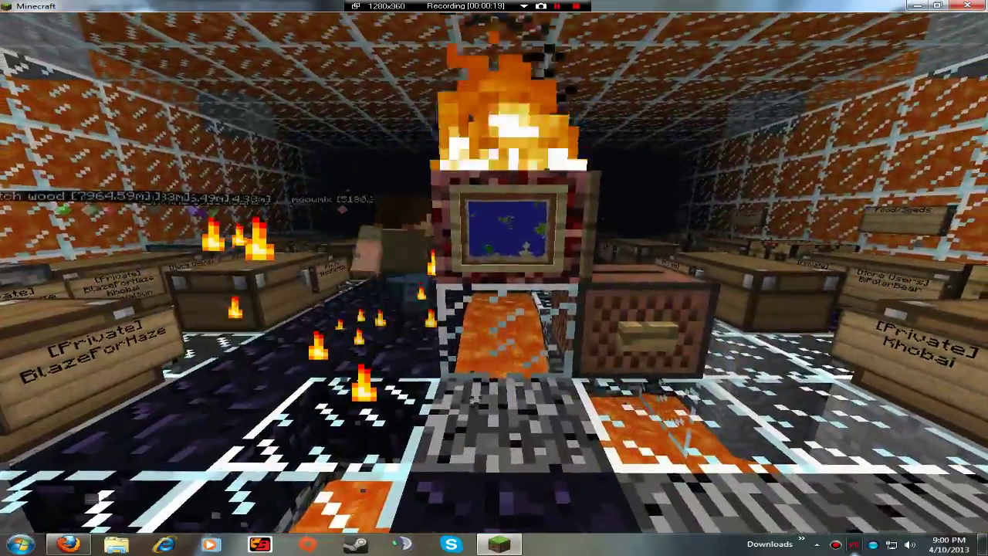
key(w)
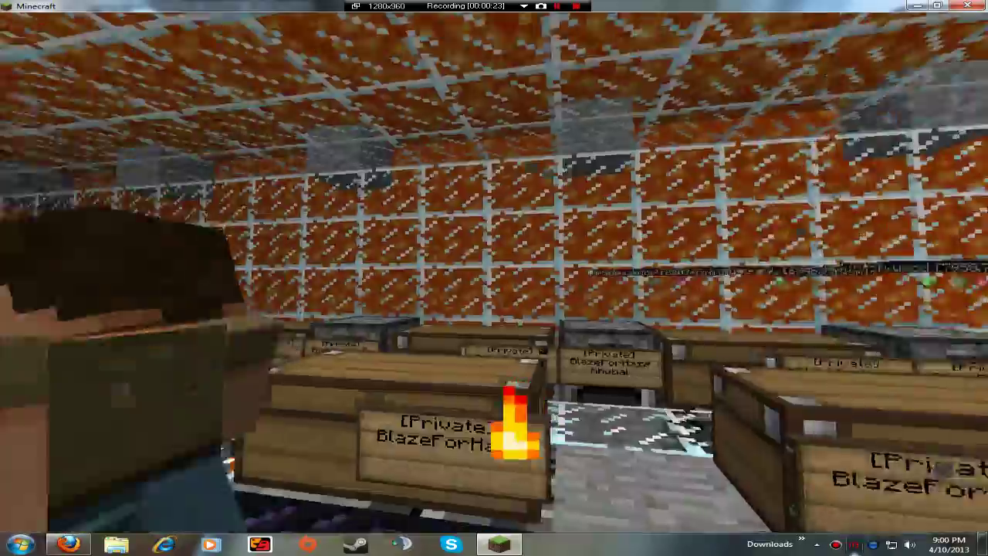
key(w)
key(w)
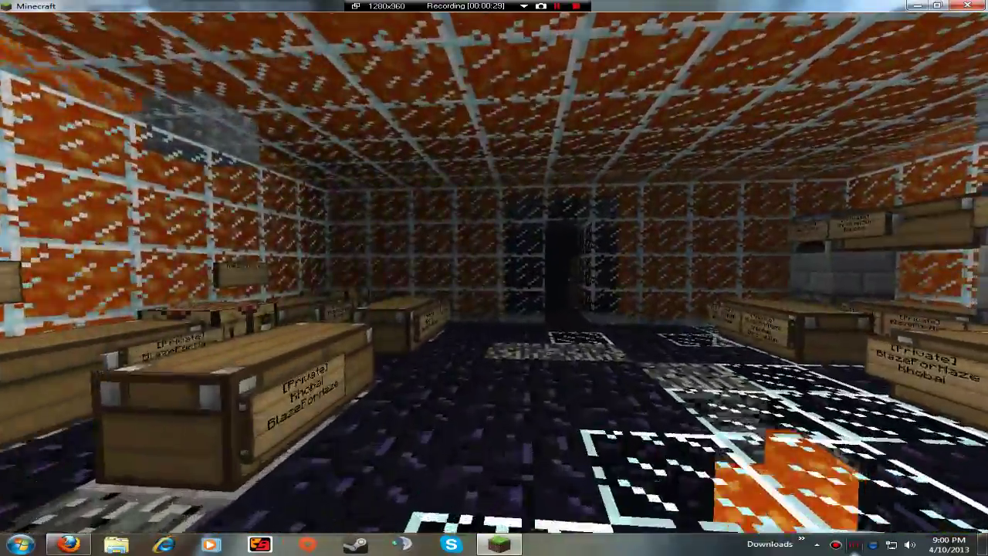
key(w)
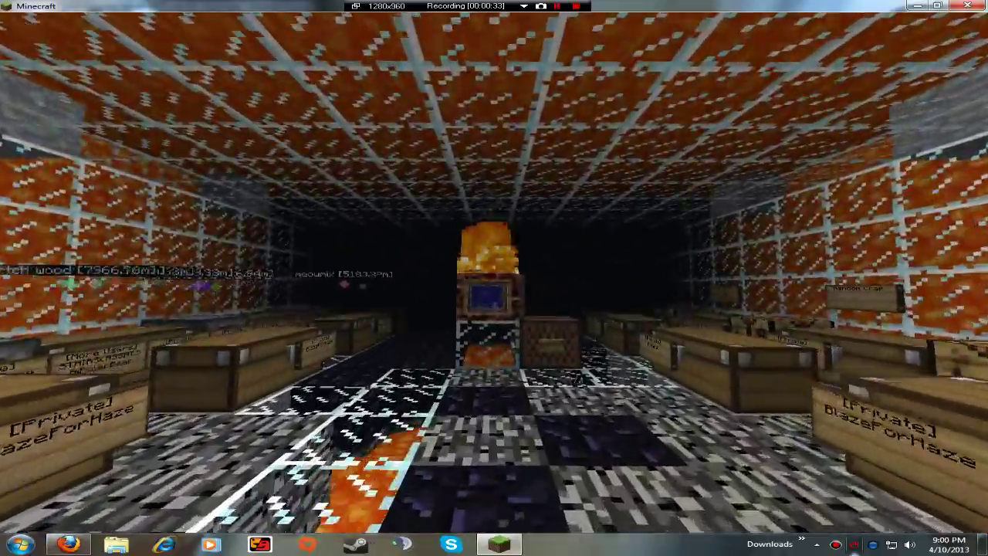
key(w)
key(F5)
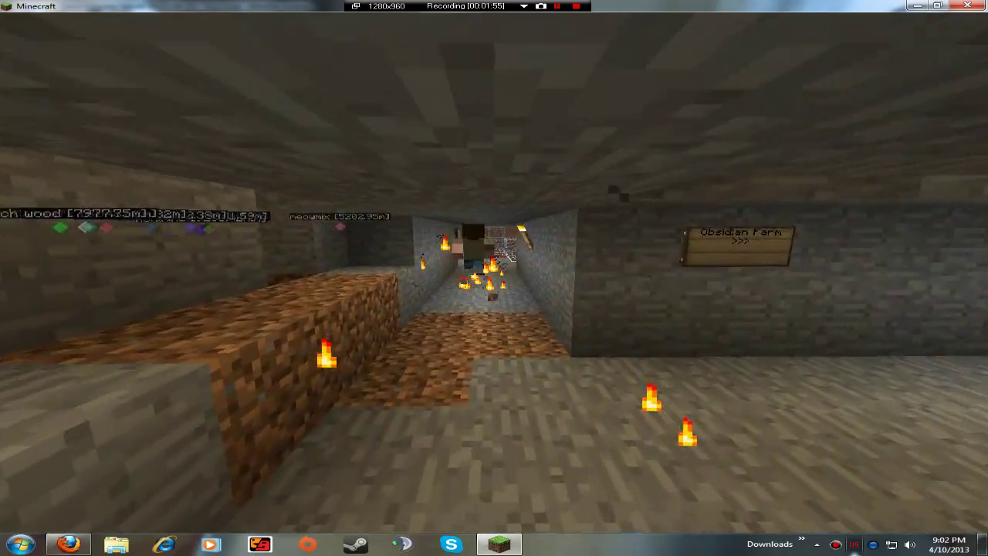
Step: Walk down the stone corridor past the other player onto the glass-covered lava floor
key(w)
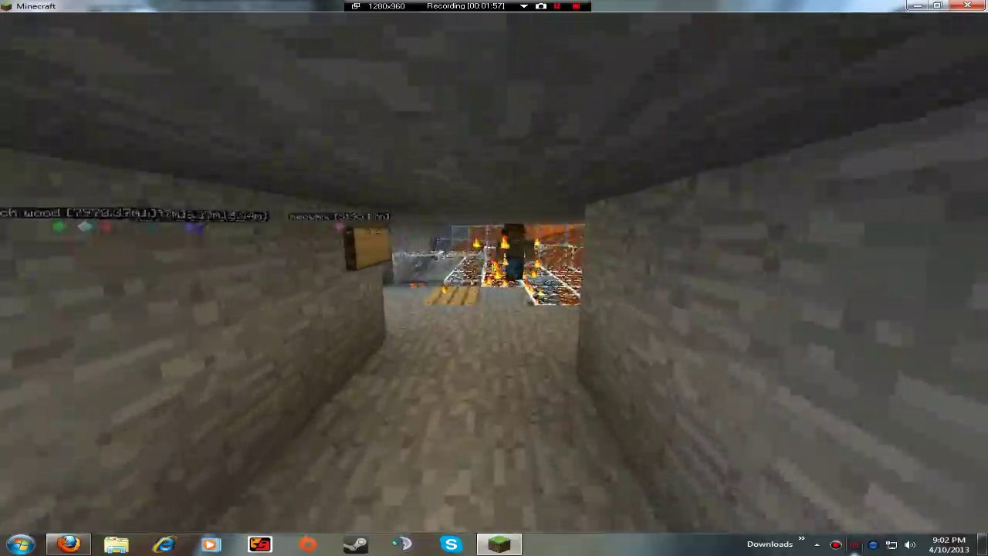
key(w)
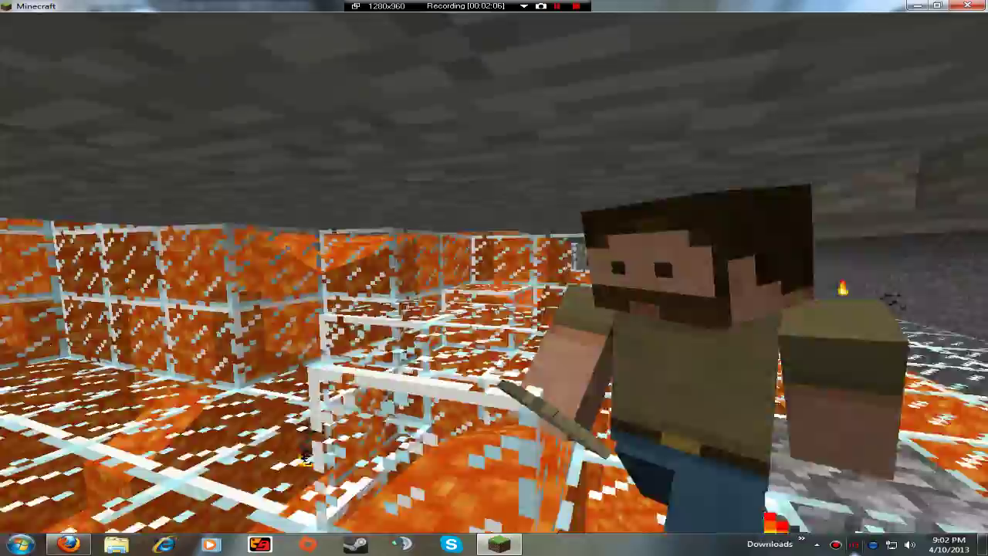
key(w)
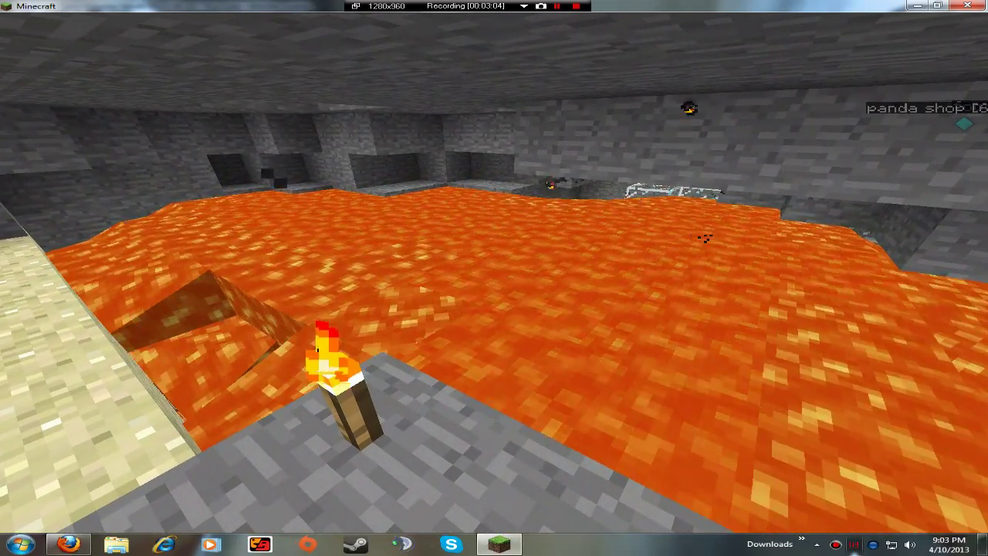
Step: Cycle the camera back to first person and walk onto the sand path toward the glass corridor
key(F5)
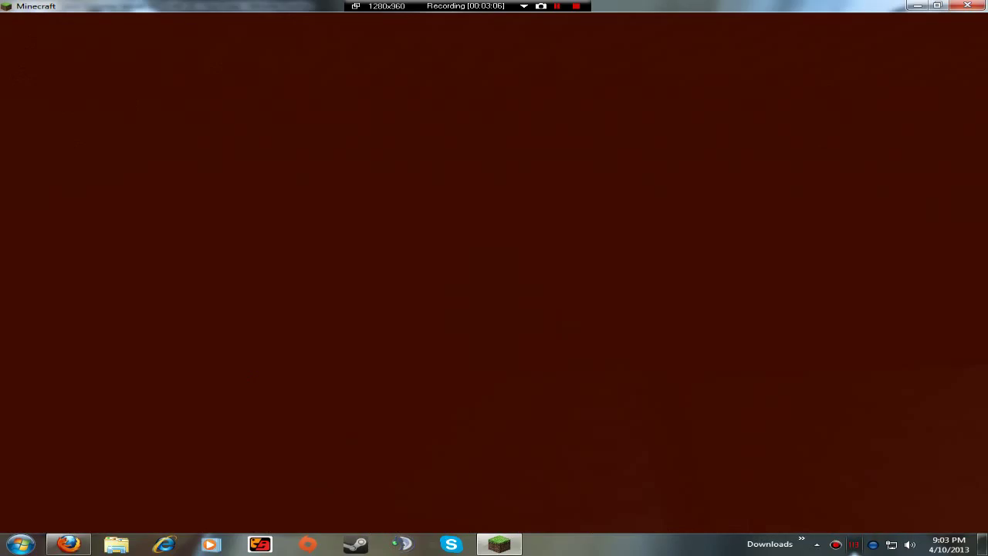
key(F5)
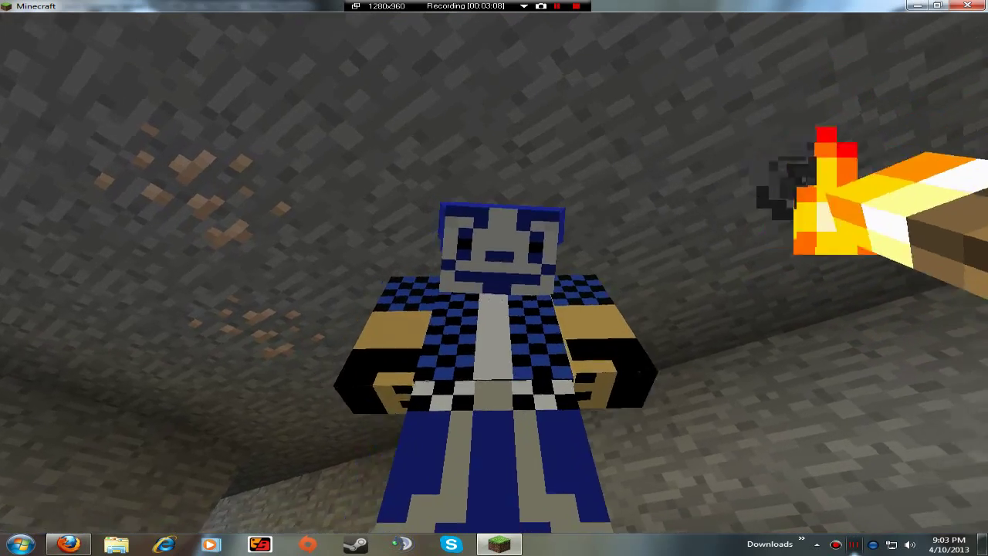
key(F5)
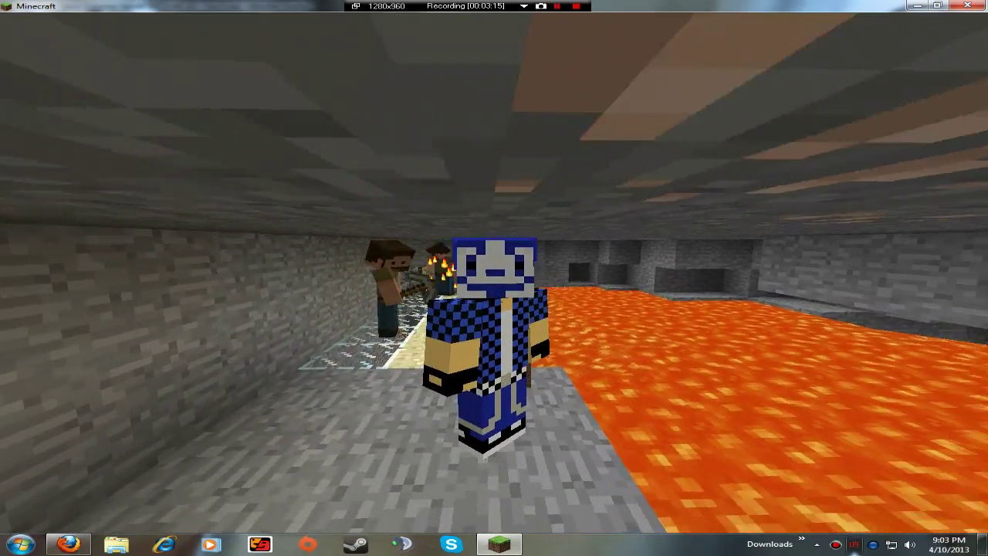
key(F5)
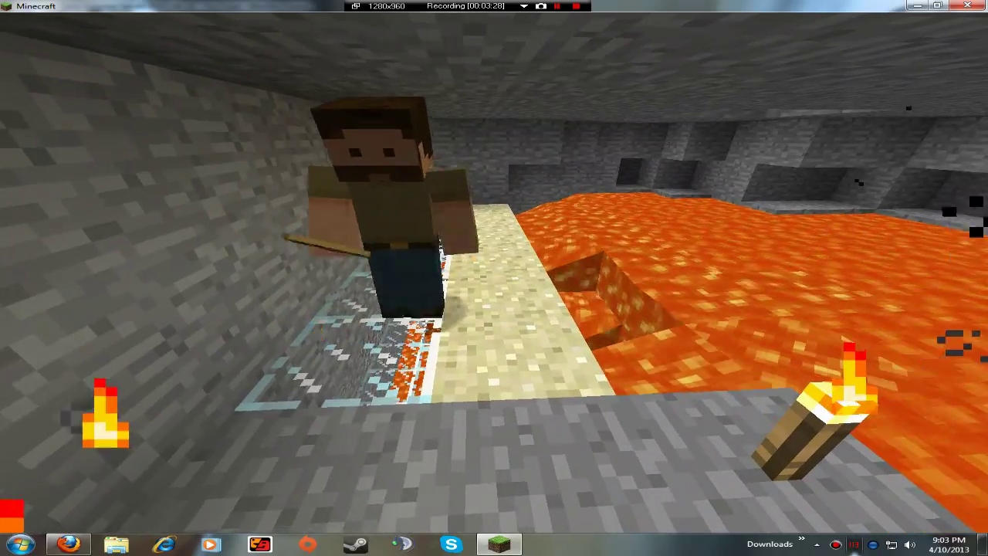
key(w)
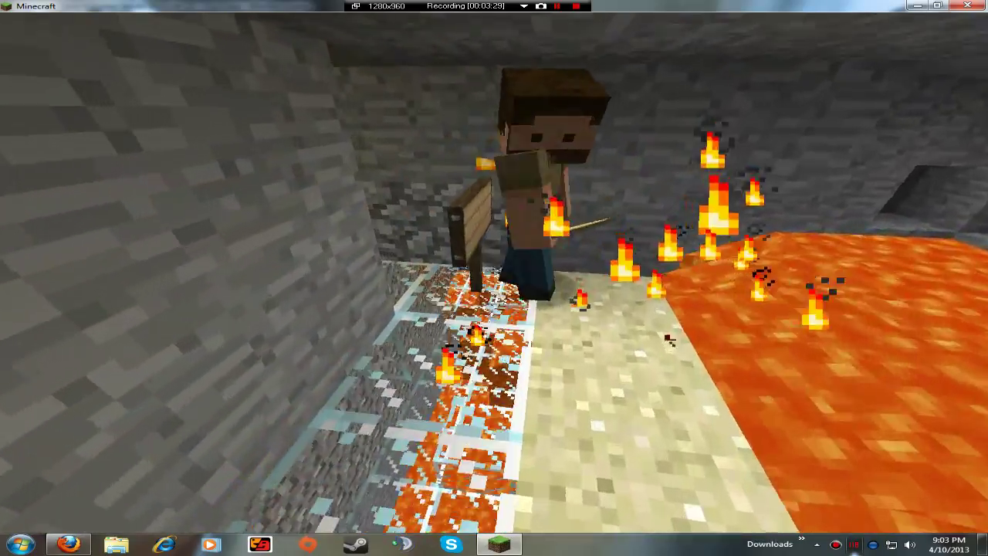